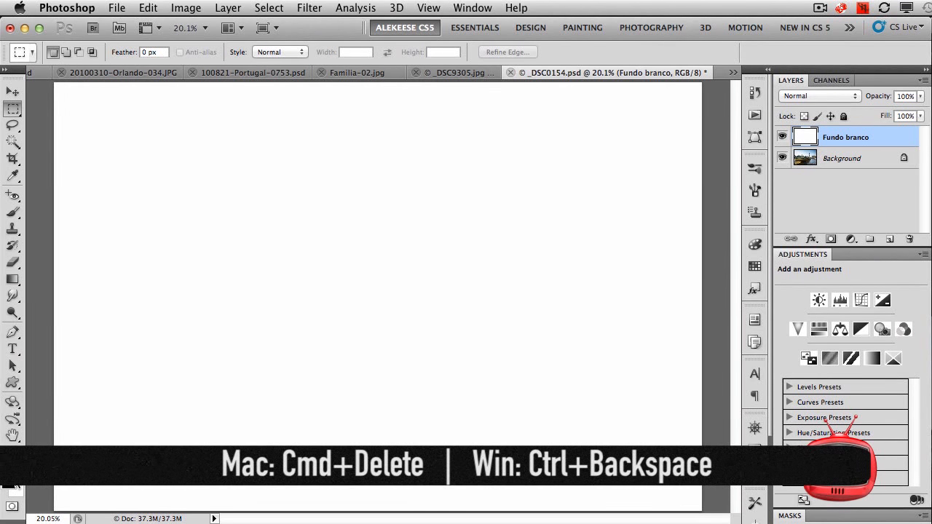
- Fill the Fundo branco layer with white and duplicate it as a layer named Moldura
{"action": "key", "text": "alt+BackSpace"}
{"action": "key", "text": "super+BackSpace"}
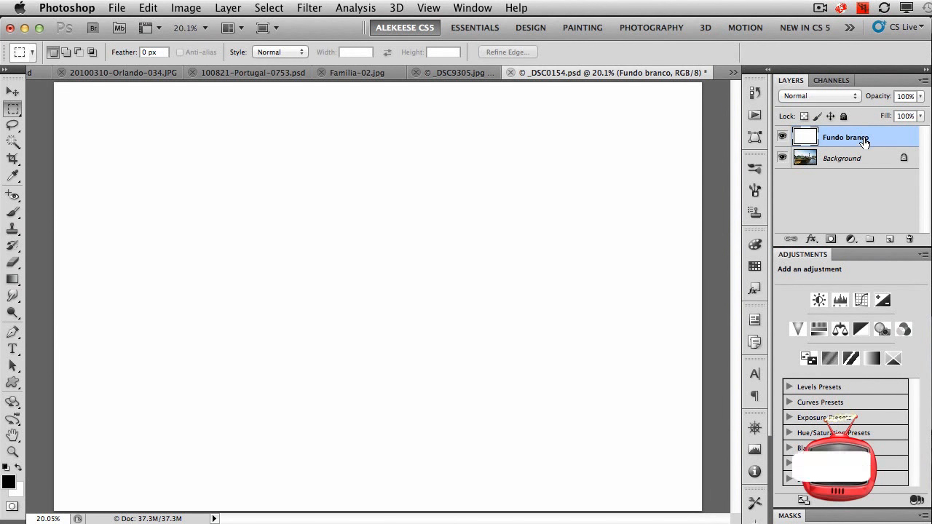
{"action": "key", "text": "super+j"}
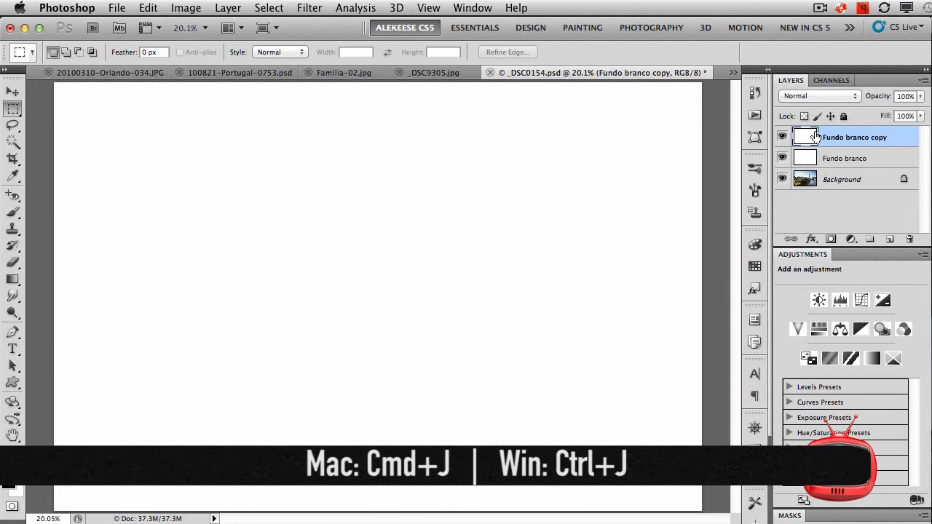
{"action": "double_click", "coordinate": [861, 138]}
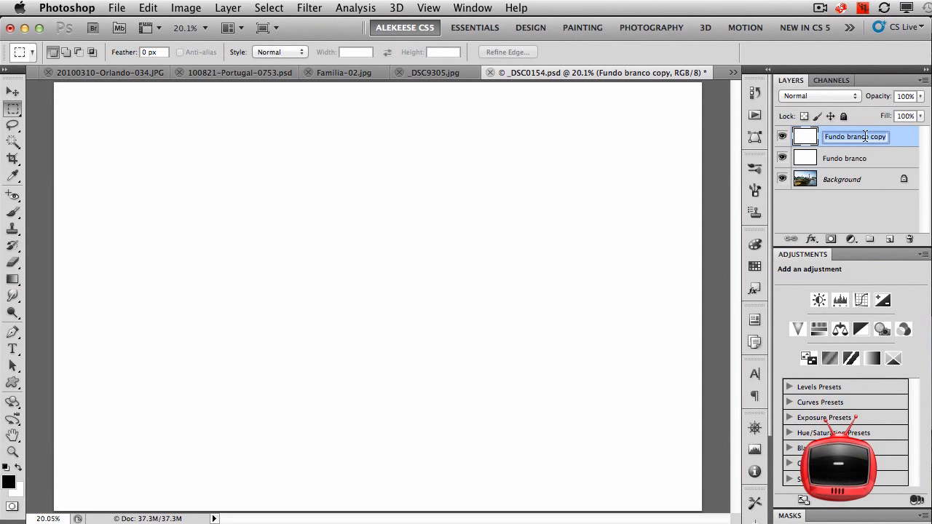
{"action": "type", "text": "Moldura"}
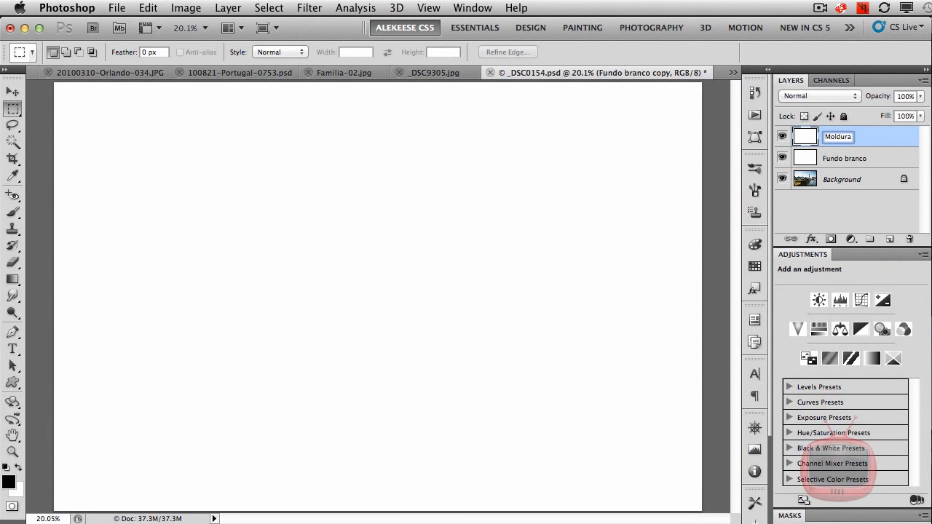
{"action": "key", "text": "Return"}
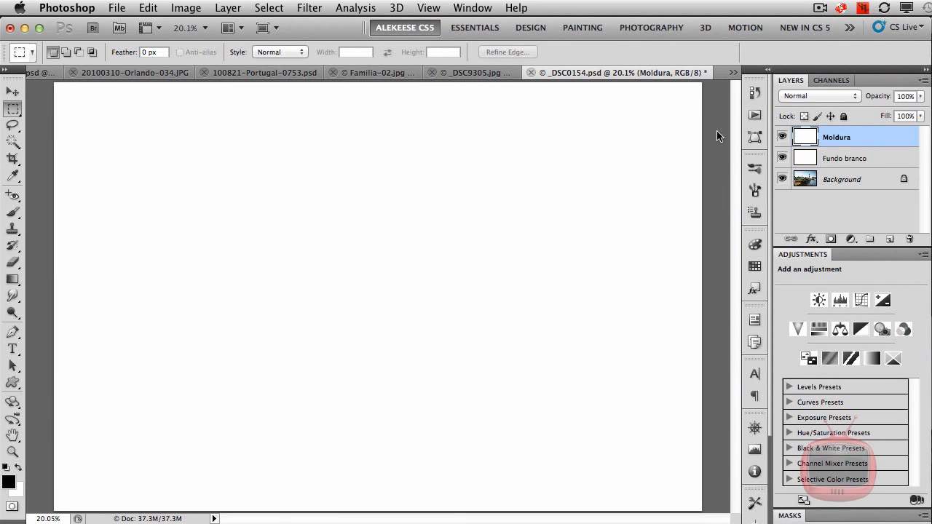
- Scale the Moldura layer around its centre to about 87.8% width and 83.1% height with Free Transform
{"action": "left_click", "coordinate": [148, 7]}
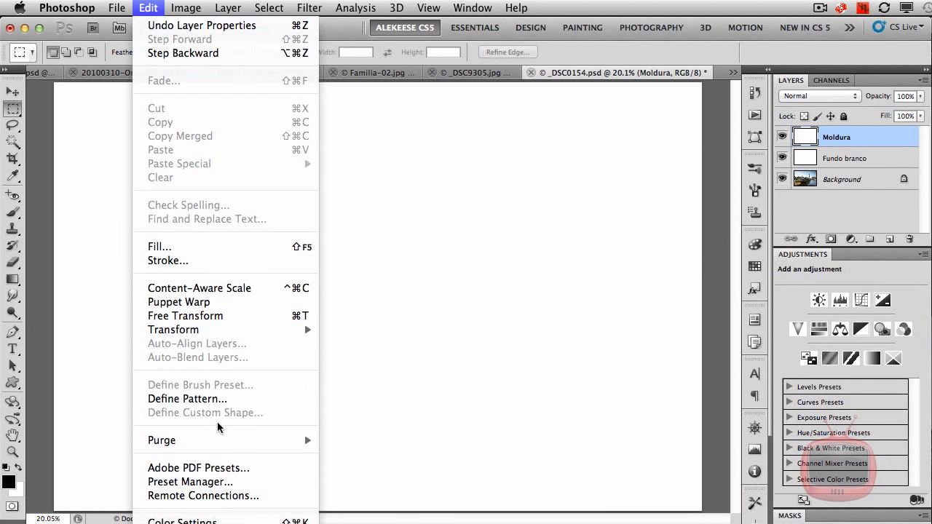
{"action": "left_click", "coordinate": [263, 317]}
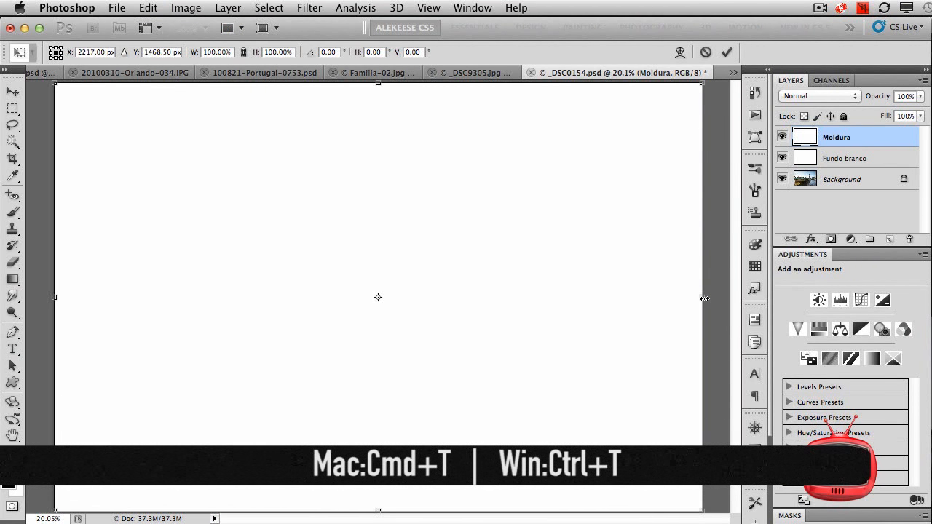
{"action": "left_click_drag", "start_coordinate": [703, 297], "coordinate": [667, 298]}
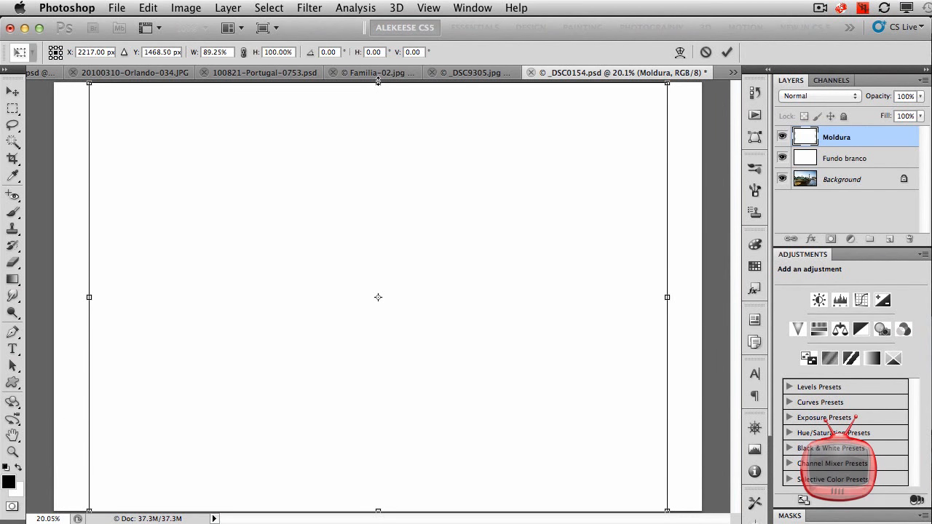
{"action": "left_click_drag", "start_coordinate": [379, 83], "coordinate": [379, 117]}
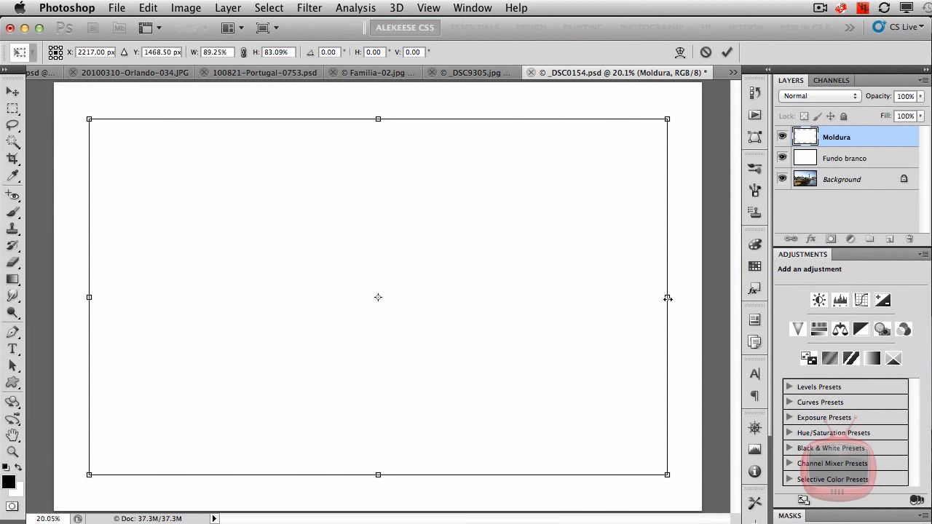
{"action": "left_click_drag", "start_coordinate": [667, 298], "coordinate": [664, 298]}
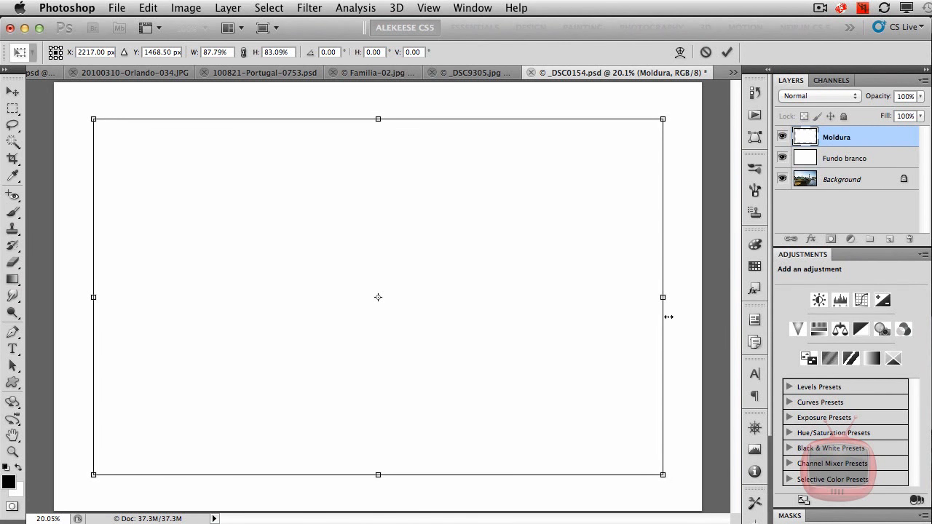
{"action": "key", "text": "Return"}
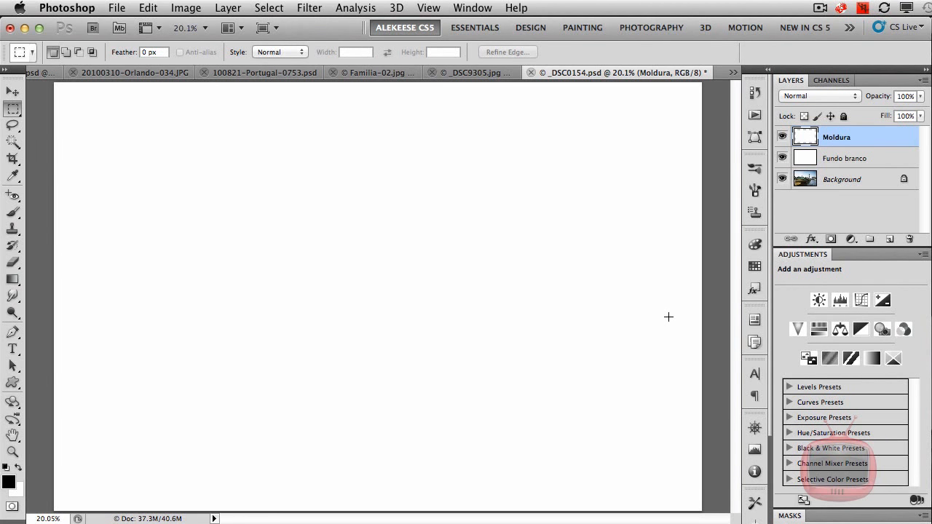
- Hide the Fundo branco layer and try black and white fills on Moldura, with and without preserving its transparent edges
{"action": "left_click", "coordinate": [782, 159]}
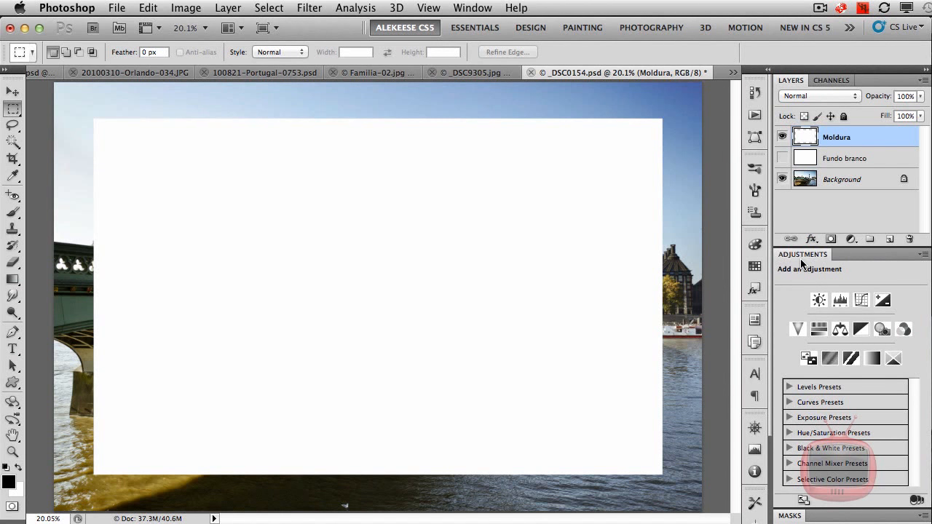
{"action": "key", "text": "alt+shift+BackSpace"}
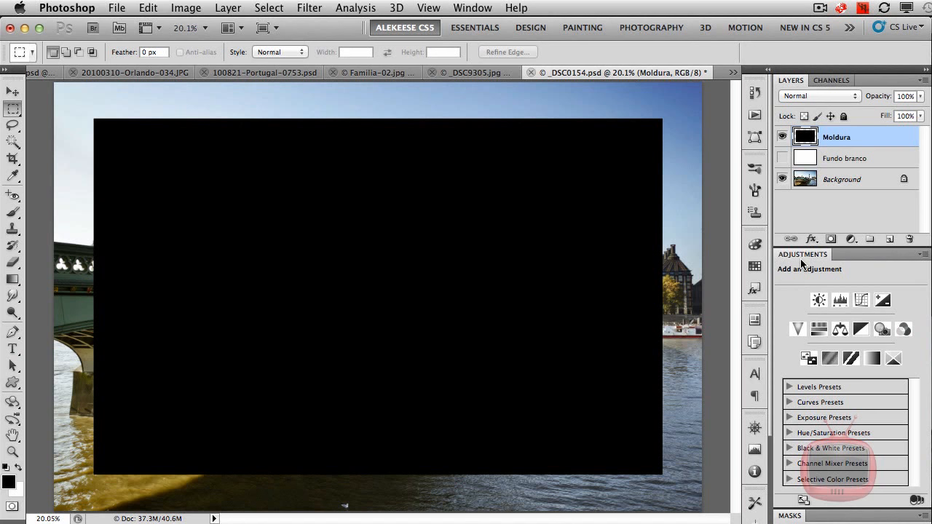
{"action": "key", "text": "shift+super+BackSpace"}
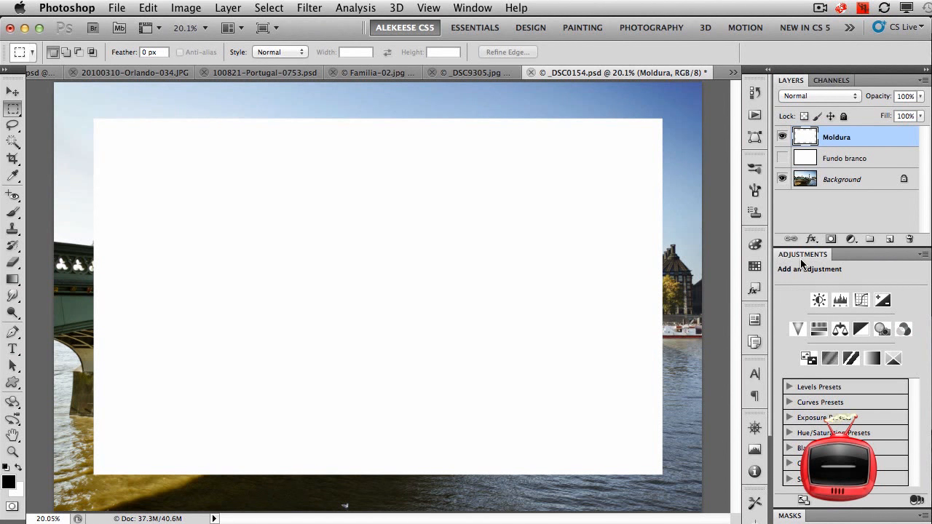
{"action": "key", "text": "alt+BackSpace"}
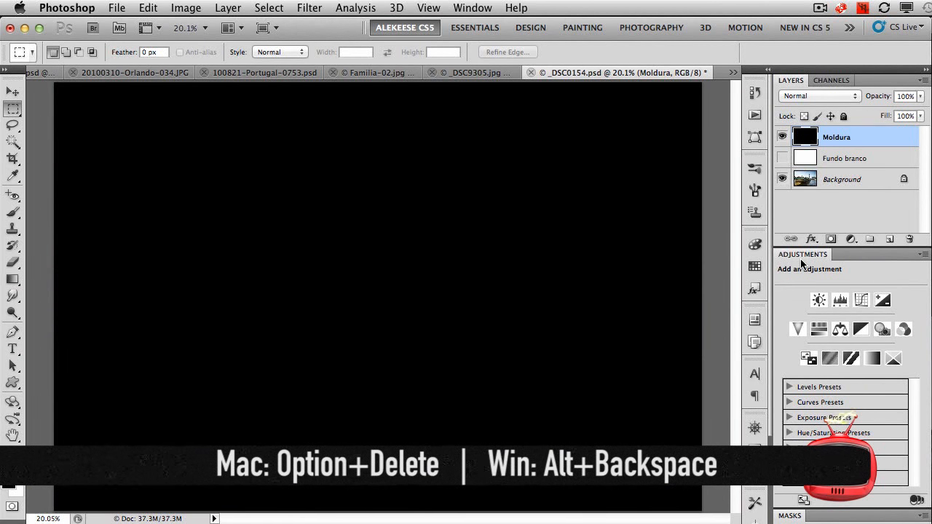
{"action": "key", "text": "super+z"}
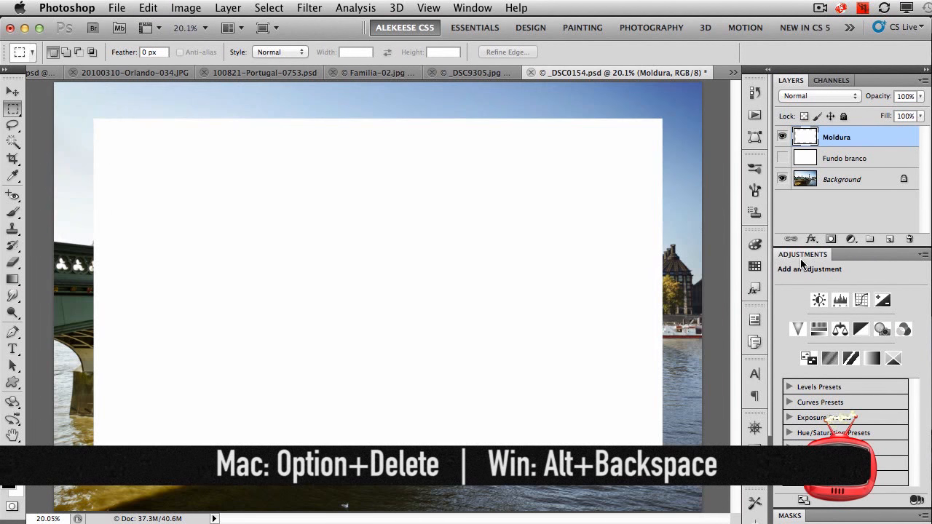
{"action": "key", "text": "alt+shift+BackSpace"}
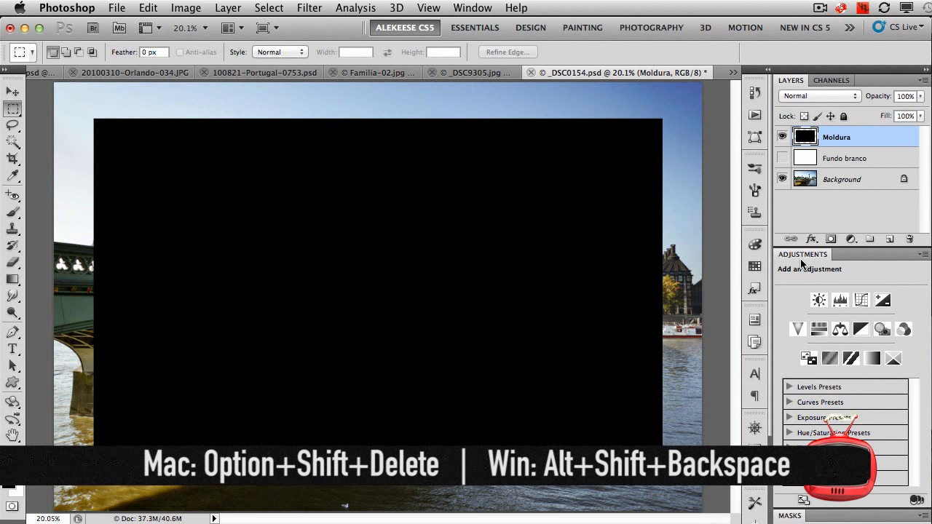
{"action": "key", "text": "super+z"}
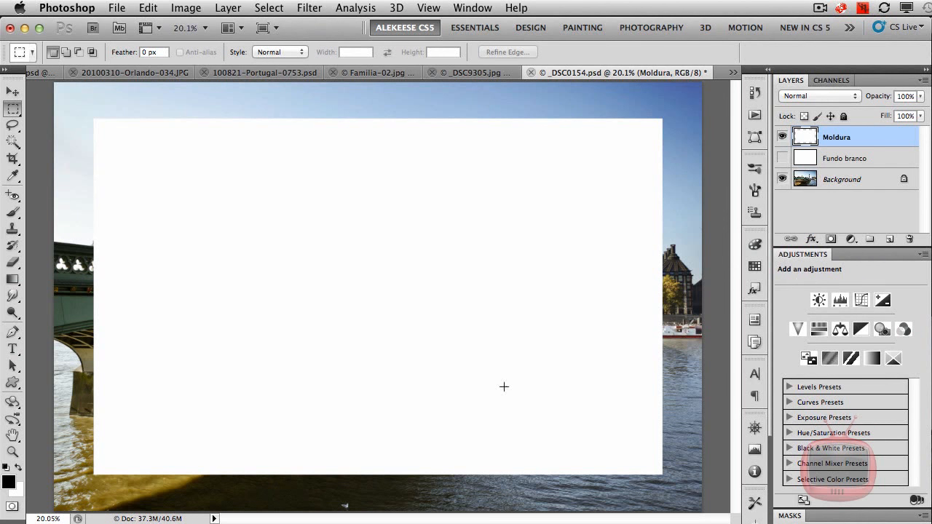
- Apply a black (#000000) Color Overlay at 100% opacity to the Moldura layer
{"action": "left_click", "coordinate": [811, 240]}
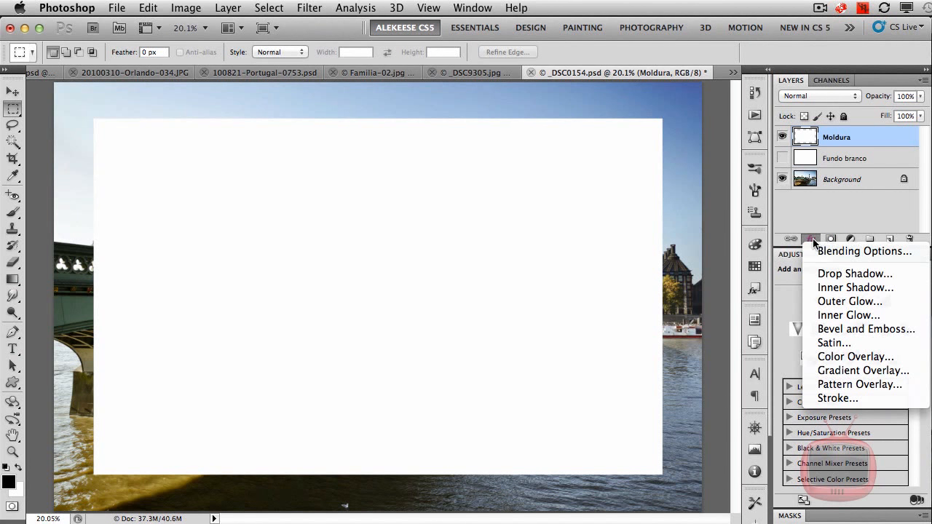
{"action": "left_click", "coordinate": [870, 358]}
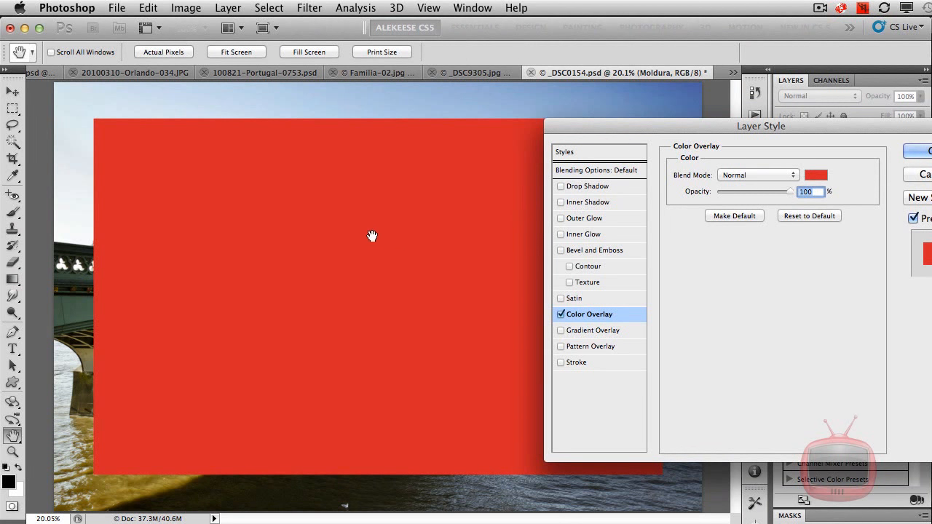
{"action": "left_click", "coordinate": [818, 179]}
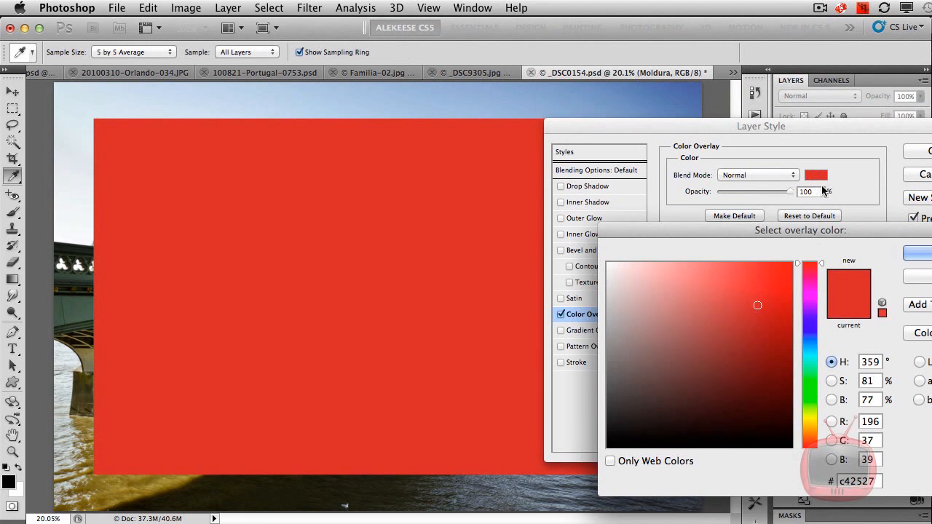
{"action": "left_click_drag", "start_coordinate": [776, 318], "coordinate": [792, 446]}
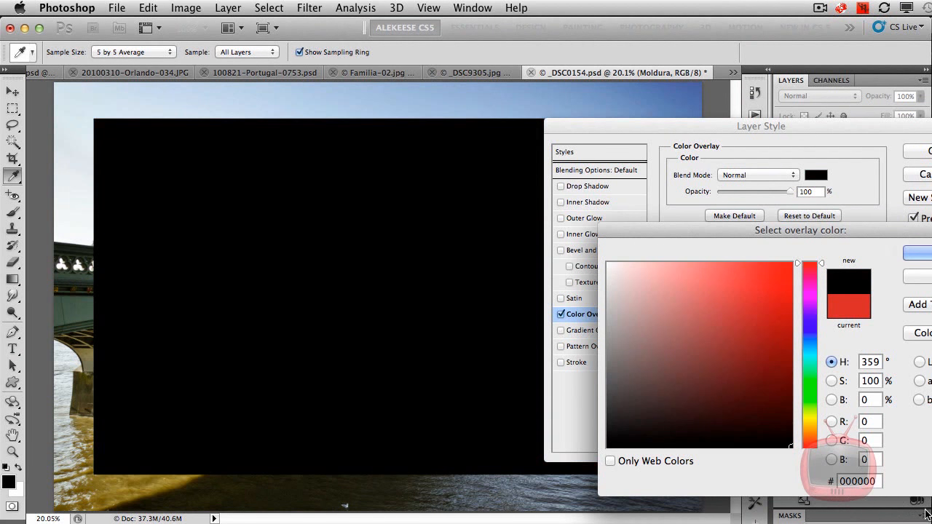
{"action": "left_click", "coordinate": [917, 252]}
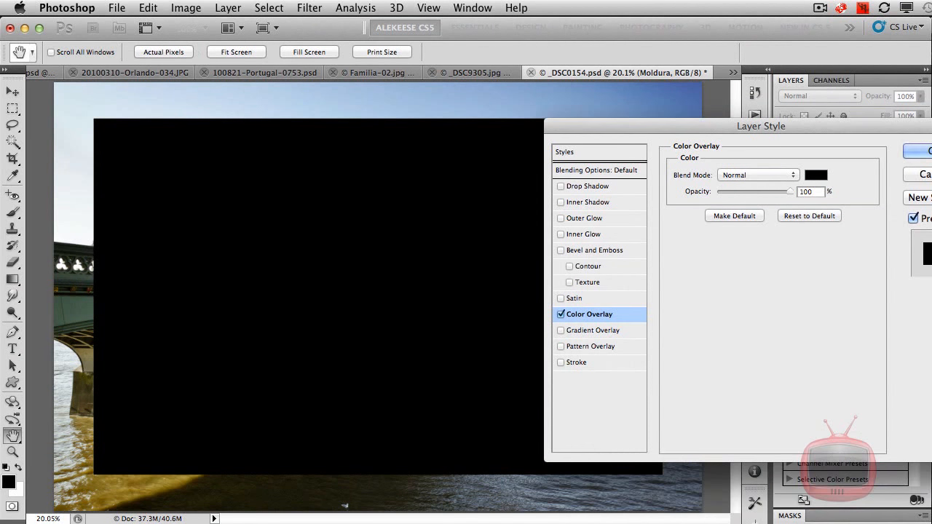
{"action": "left_click", "coordinate": [918, 151]}
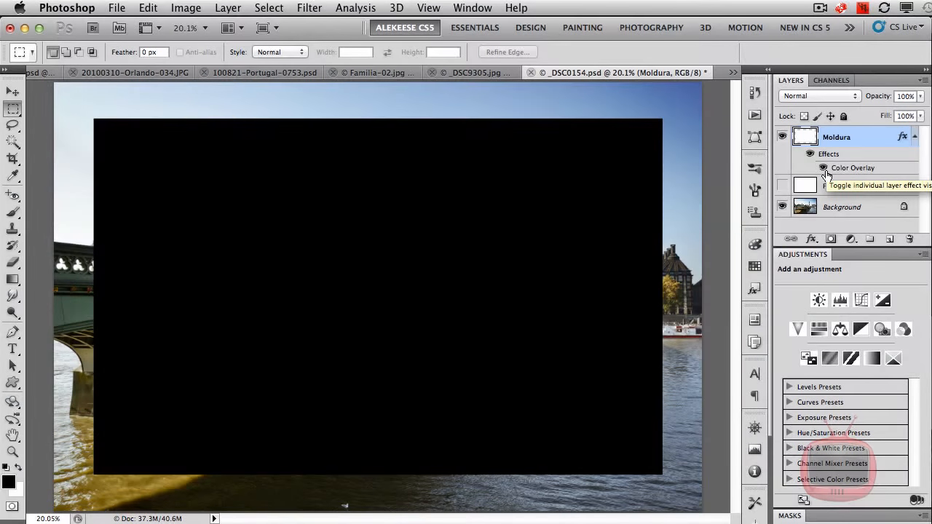
- Duplicate the Background layer and move the copy above Moldura in the layer stack
{"action": "left_click", "coordinate": [874, 212]}
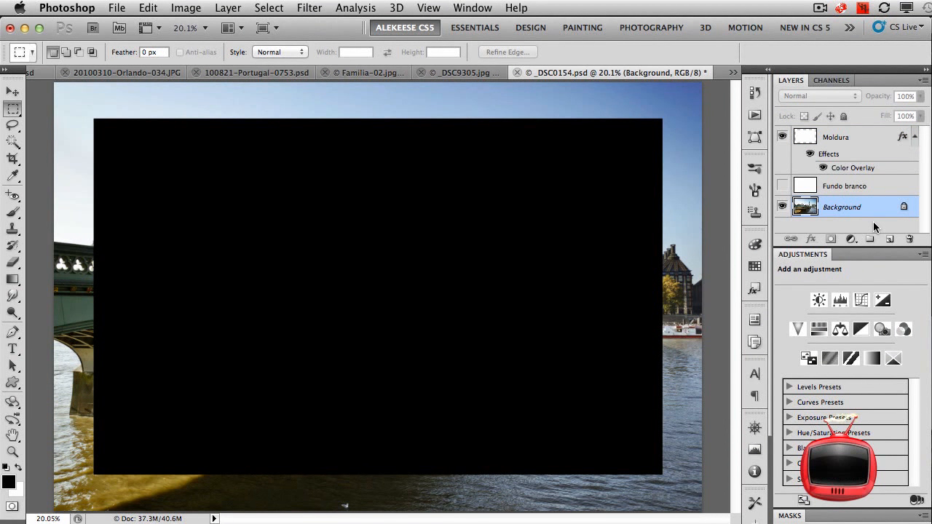
{"action": "key", "text": "super+j"}
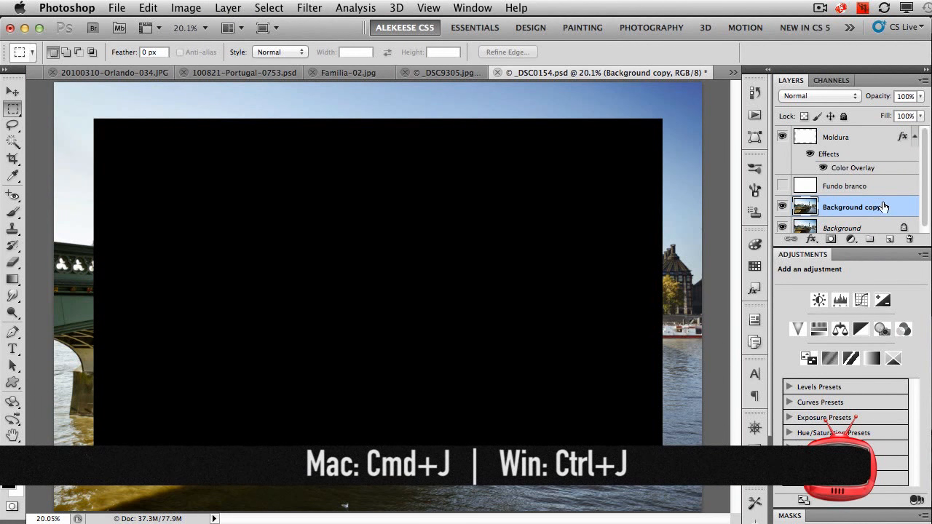
{"action": "left_click_drag", "start_coordinate": [892, 203], "coordinate": [888, 135]}
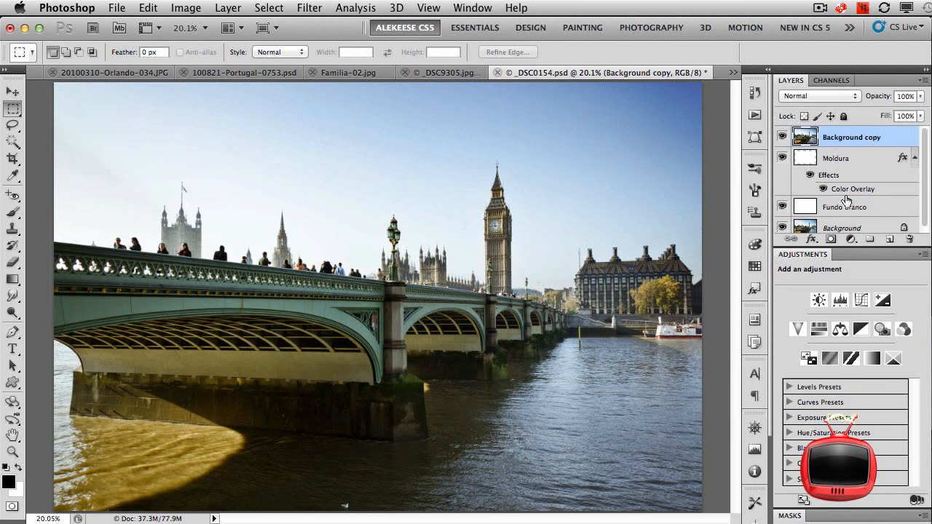
- Mask the Background copy layer to the outline of Moldura and feather the mask to 179 px
{"action": "left_click", "coordinate": [808, 163], "text": "super"}
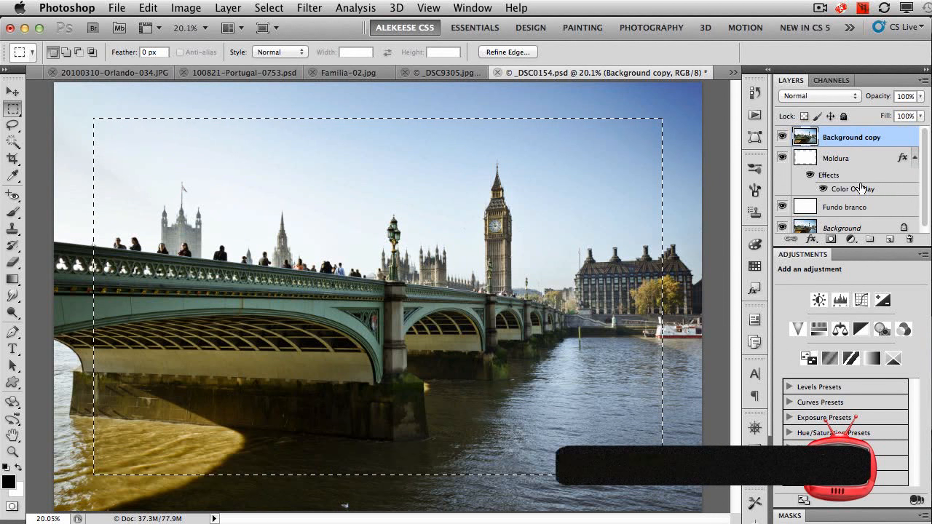
{"action": "left_click", "coordinate": [831, 243]}
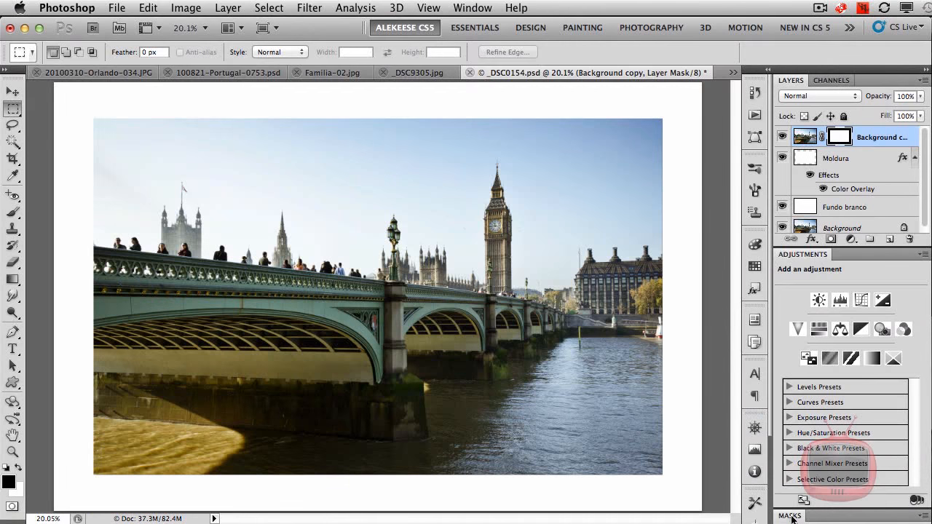
{"action": "left_click", "coordinate": [790, 515]}
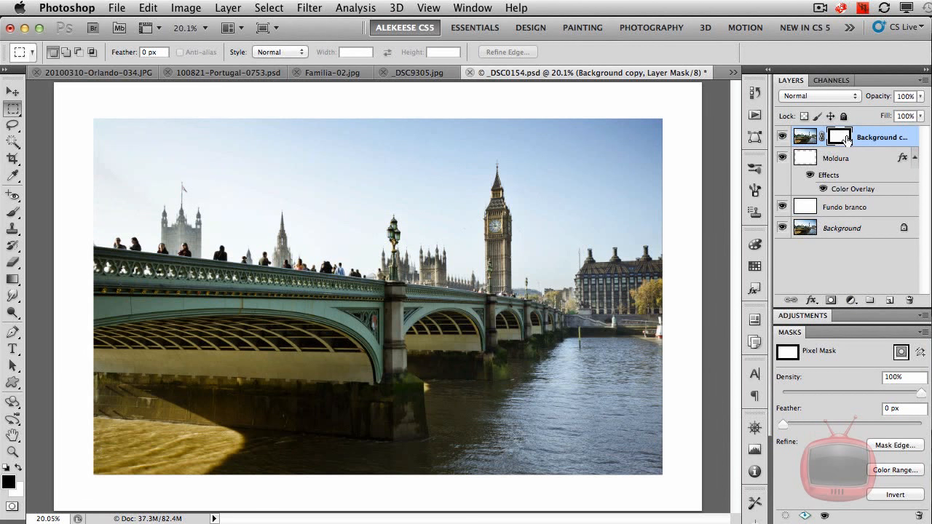
{"action": "left_click", "coordinate": [785, 423]}
{"action": "left_click_drag", "start_coordinate": [819, 423], "coordinate": [914, 427]}
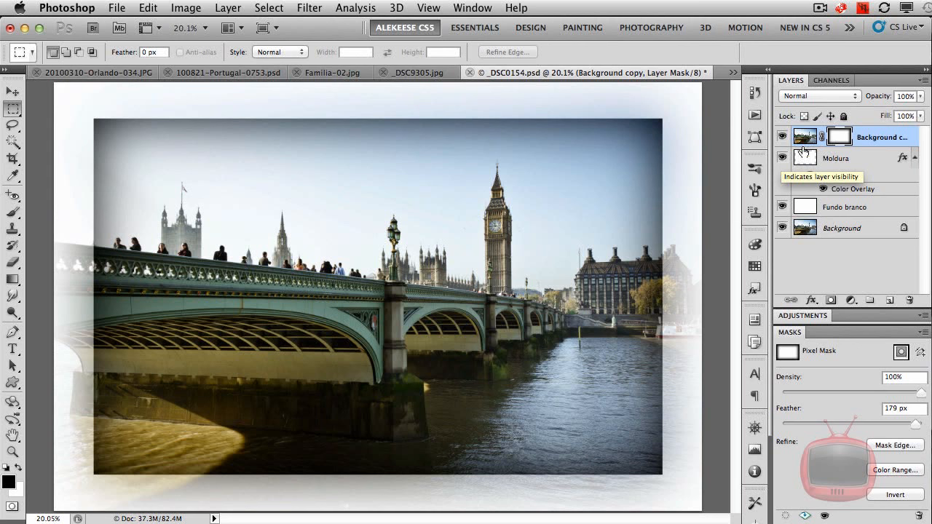
- Switch the Moldura layer off and on repeatedly to compare the photo with and without the dark inner frame
{"action": "left_click", "coordinate": [782, 158]}
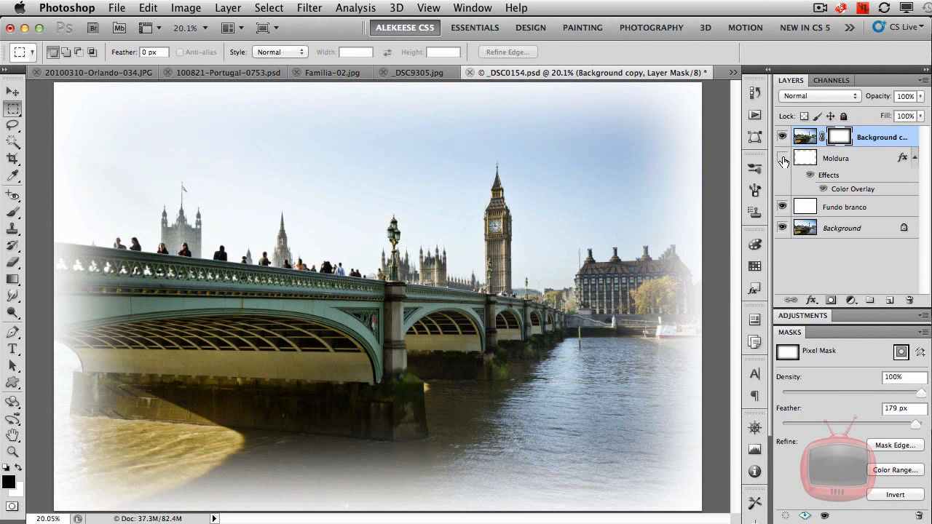
{"action": "left_click", "coordinate": [782, 158]}
{"action": "left_click", "coordinate": [782, 158]}
{"action": "left_click", "coordinate": [781, 158]}
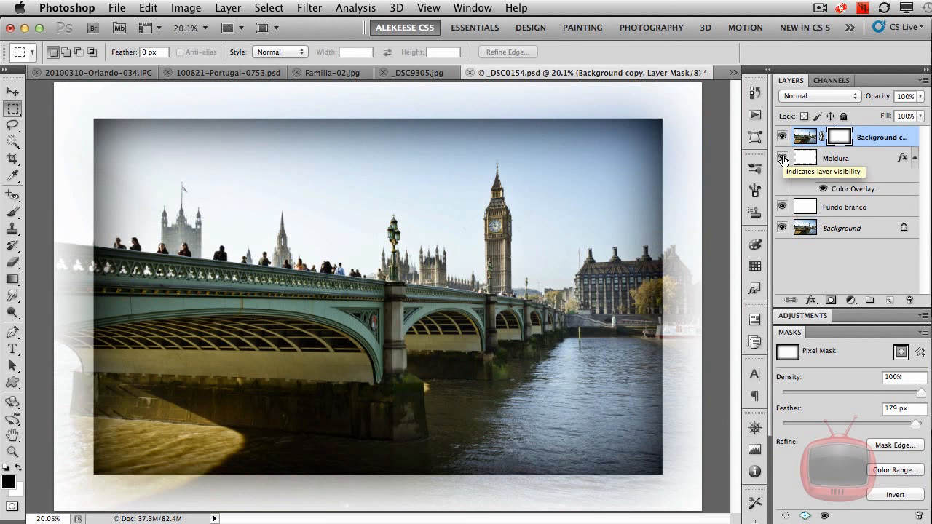
{"action": "left_click", "coordinate": [782, 158]}
{"action": "left_click", "coordinate": [783, 158]}
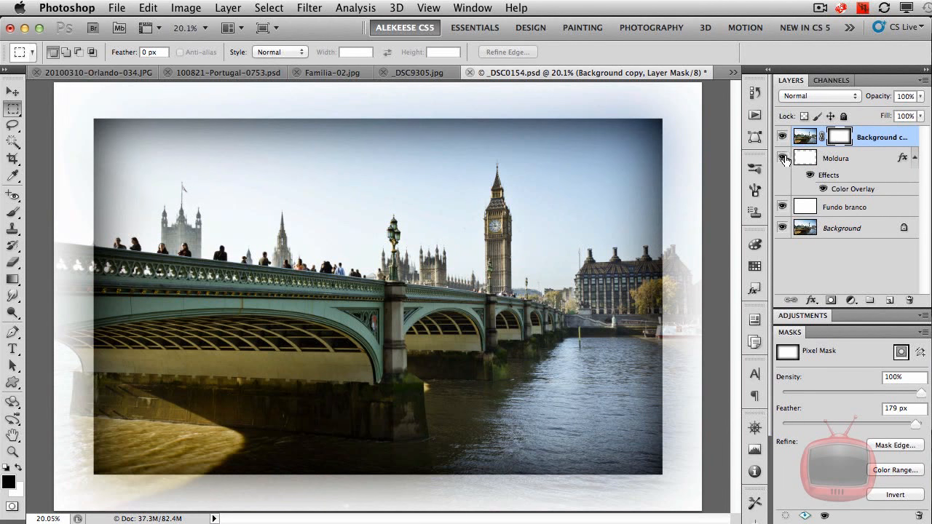
- Hide the Background and Moldura layers and check the feathered photo against the Fundo branco layer
{"action": "left_click", "coordinate": [782, 228]}
{"action": "left_click", "coordinate": [782, 207]}
{"action": "left_click", "coordinate": [782, 207]}
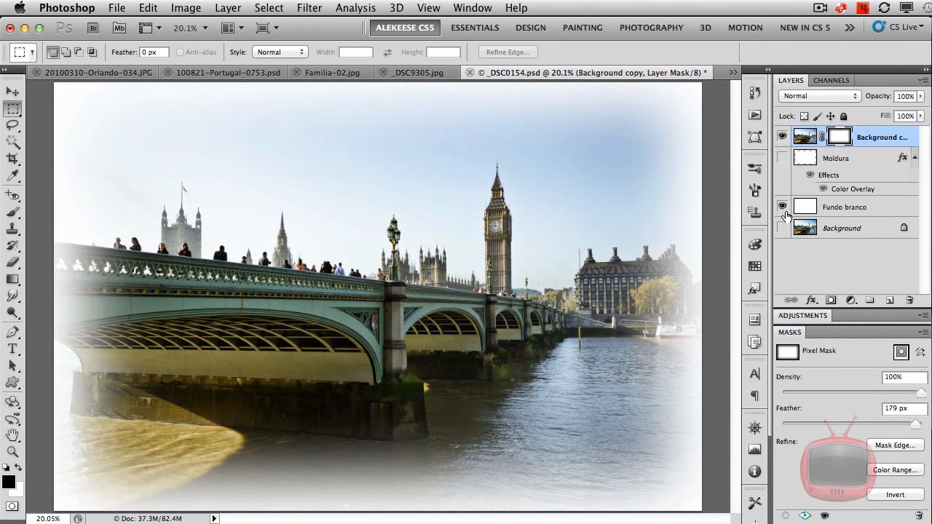
- Show the Moldura layer and change its Color Overlay to slate blue #425362, sampled from the sky and darkened
{"action": "left_click", "coordinate": [782, 158]}
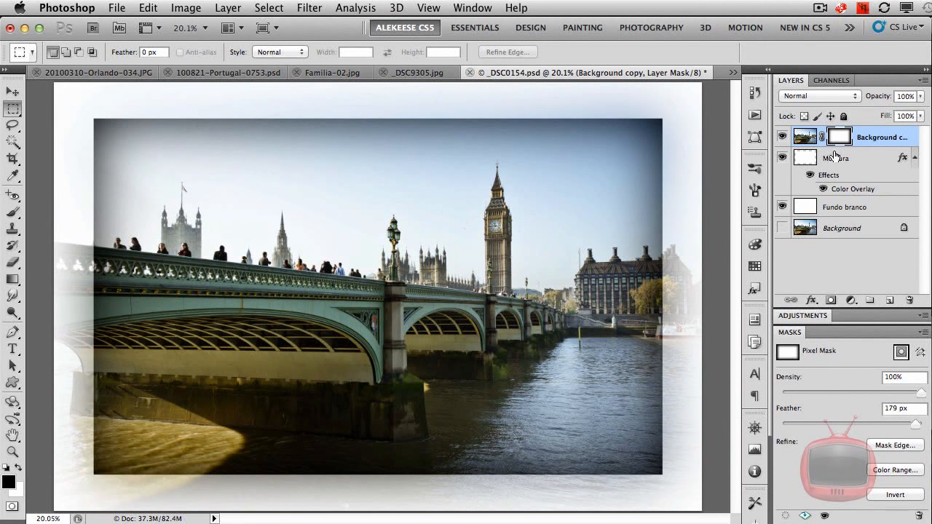
{"action": "left_click", "coordinate": [845, 162]}
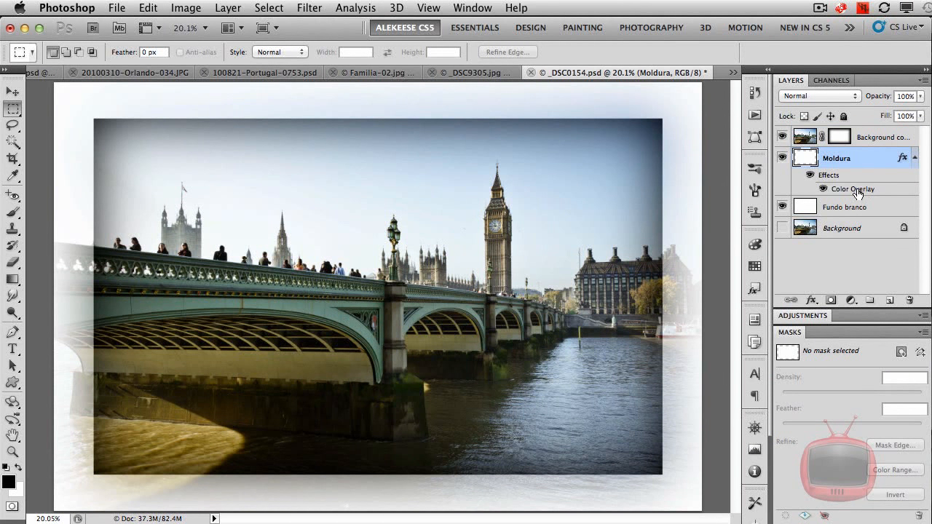
{"action": "double_click", "coordinate": [859, 191]}
{"action": "left_click_drag", "start_coordinate": [906, 120], "coordinate": [827, 155]}
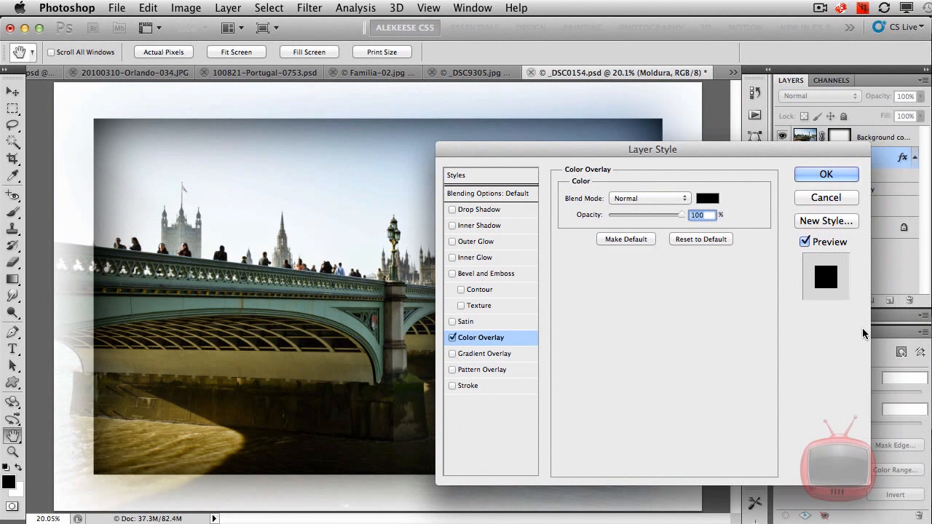
{"action": "left_click", "coordinate": [709, 199]}
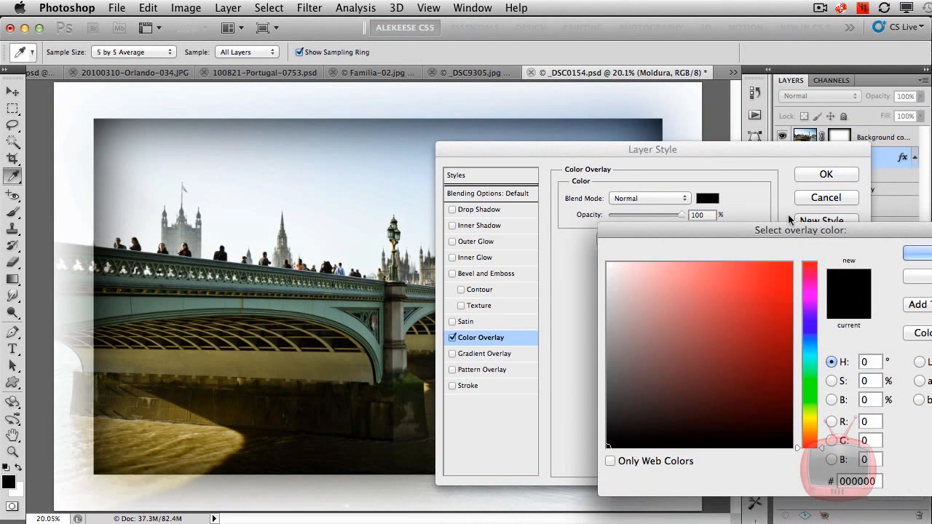
{"action": "left_click_drag", "start_coordinate": [918, 237], "coordinate": [818, 222]}
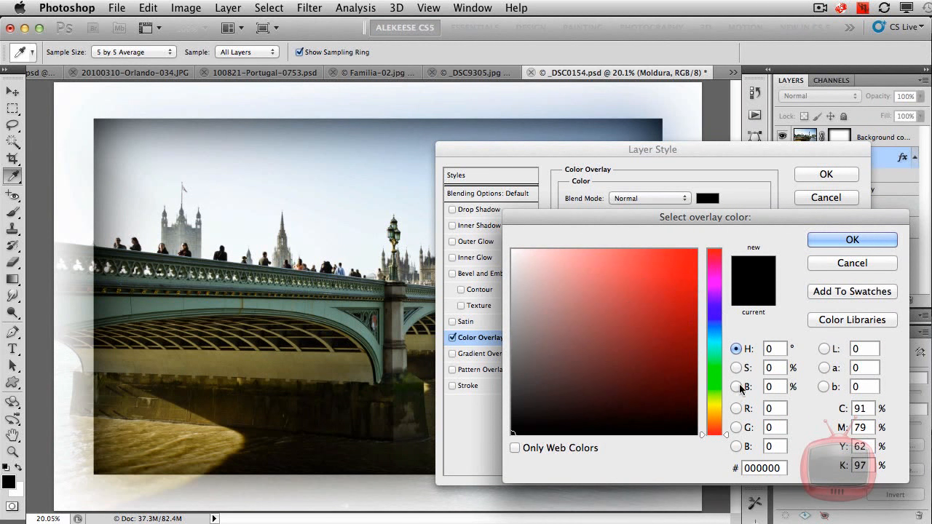
{"action": "left_click", "coordinate": [388, 175]}
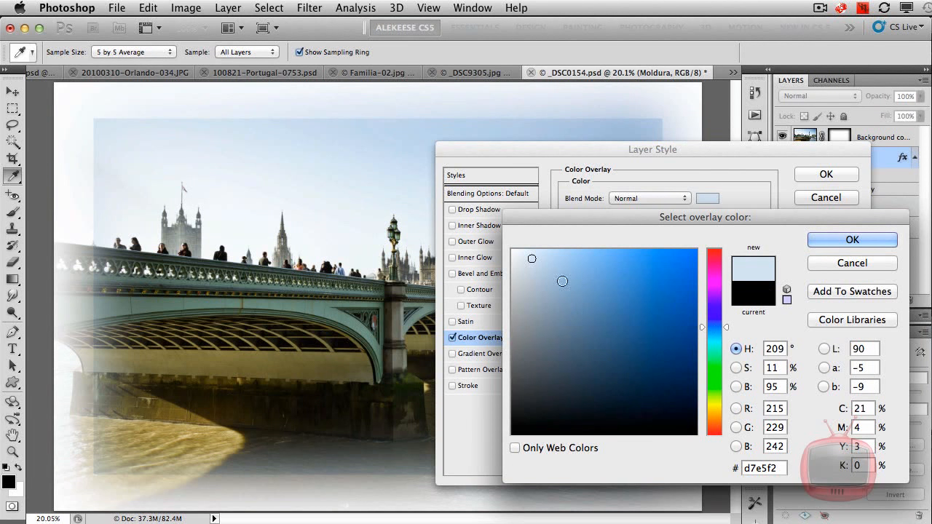
{"action": "mouse_move", "coordinate": [535, 259]}
{"action": "left_mouse_down"}
{"action": "mouse_move", "coordinate": [592, 350]}
{"action": "mouse_move", "coordinate": [575, 375]}
{"action": "mouse_move", "coordinate": [571, 363]}
{"action": "left_mouse_up"}
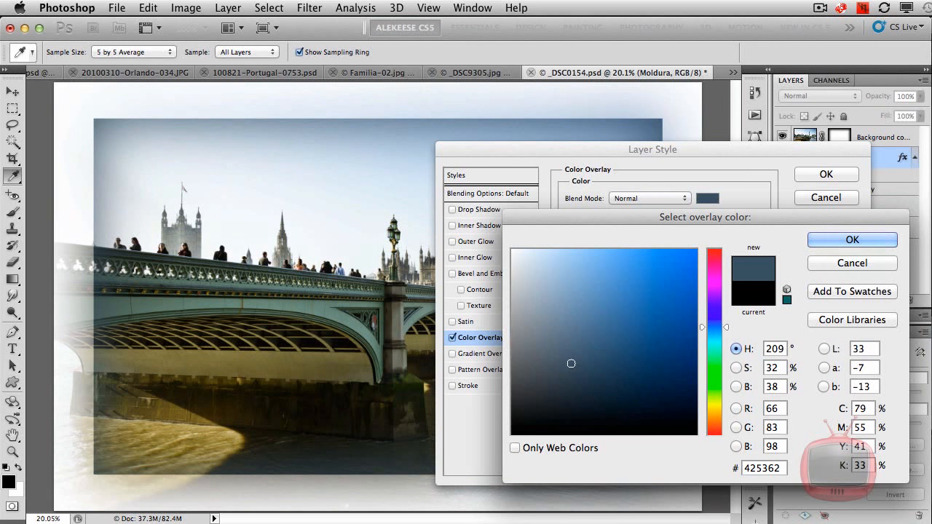
{"action": "left_click", "coordinate": [873, 240]}
{"action": "left_click", "coordinate": [825, 175]}
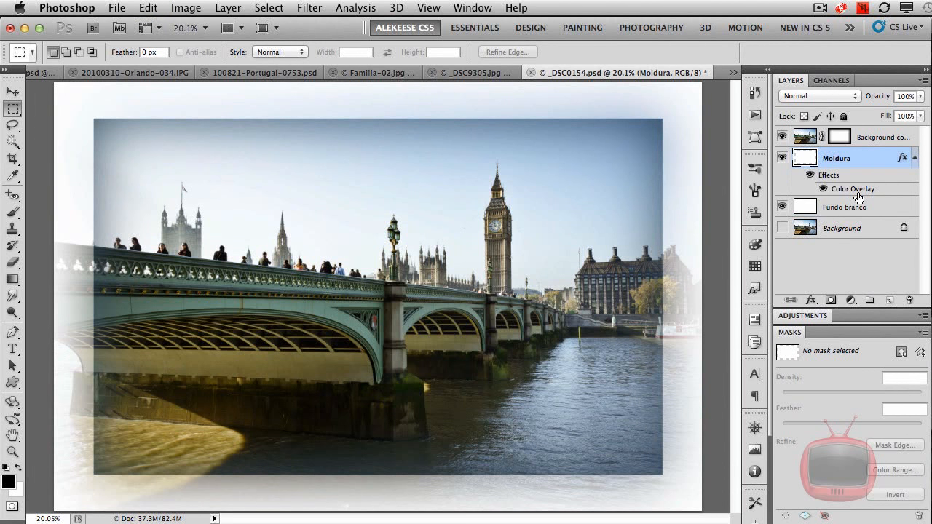
- Change Moldura's Color Overlay to dark green #1f3126, sampled from the bridge and darkened
{"action": "double_click", "coordinate": [858, 190]}
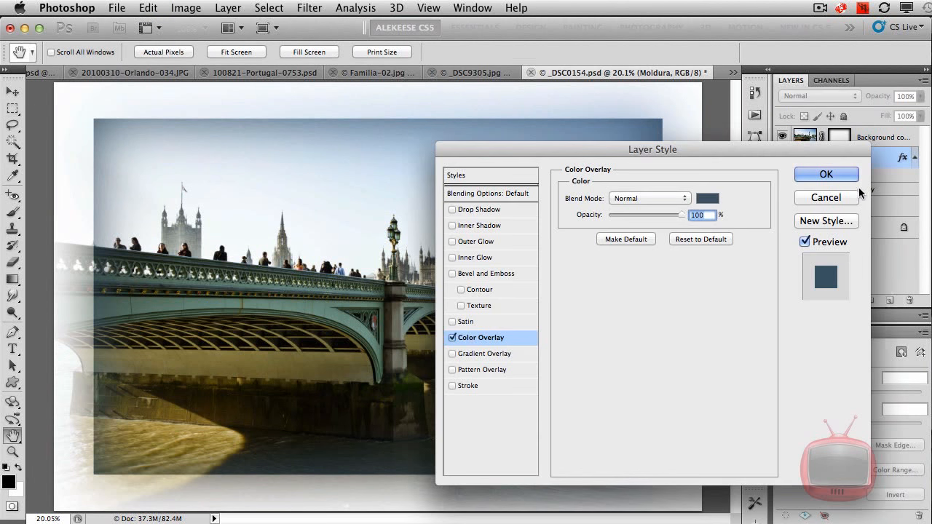
{"action": "left_click", "coordinate": [707, 199]}
{"action": "left_click", "coordinate": [374, 340]}
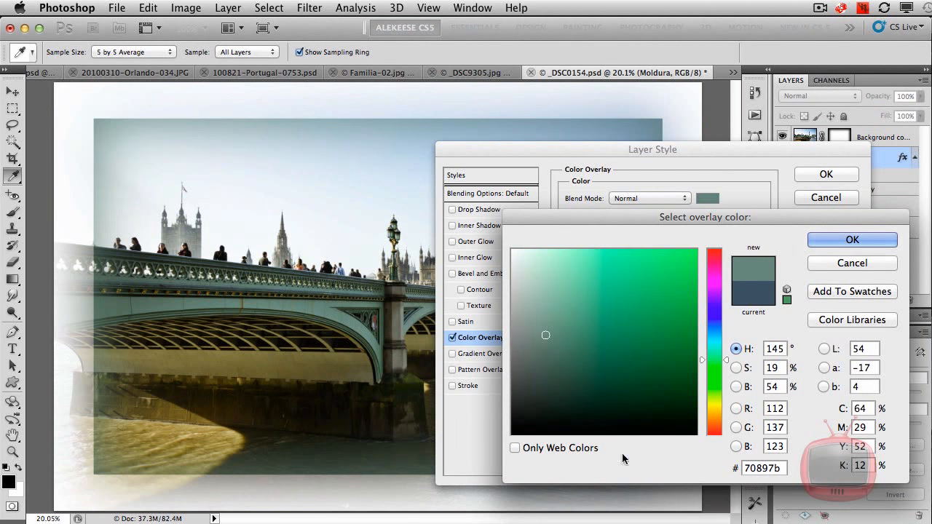
{"action": "left_click", "coordinate": [569, 352]}
{"action": "left_click", "coordinate": [597, 407]}
{"action": "left_click", "coordinate": [545, 403]}
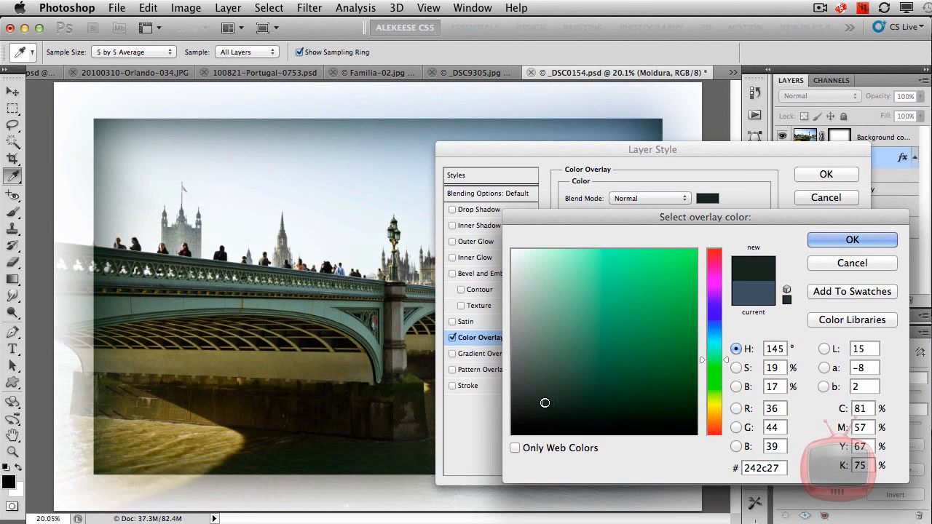
{"action": "mouse_move", "coordinate": [582, 391]}
{"action": "left_mouse_down"}
{"action": "mouse_move", "coordinate": [574, 384]}
{"action": "mouse_move", "coordinate": [579, 398]}
{"action": "left_mouse_up"}
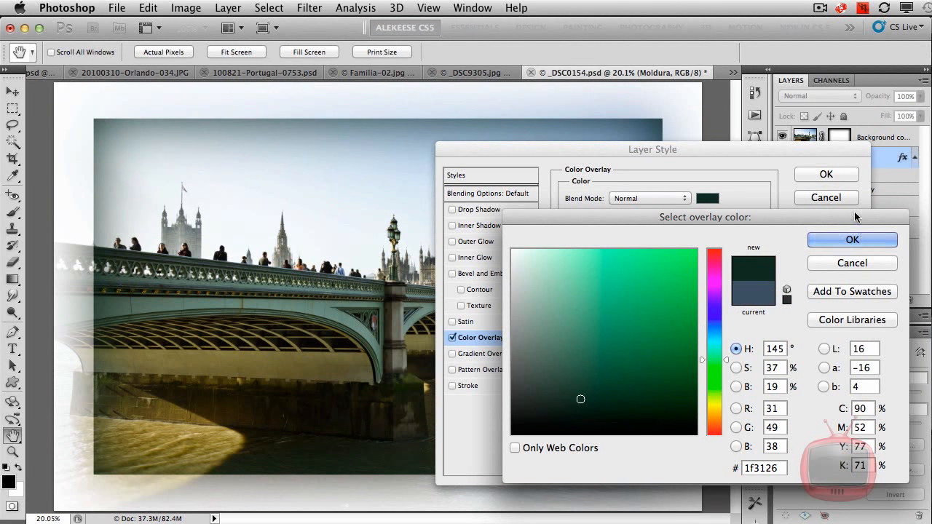
{"action": "left_click", "coordinate": [851, 239]}
{"action": "left_click", "coordinate": [826, 175]}
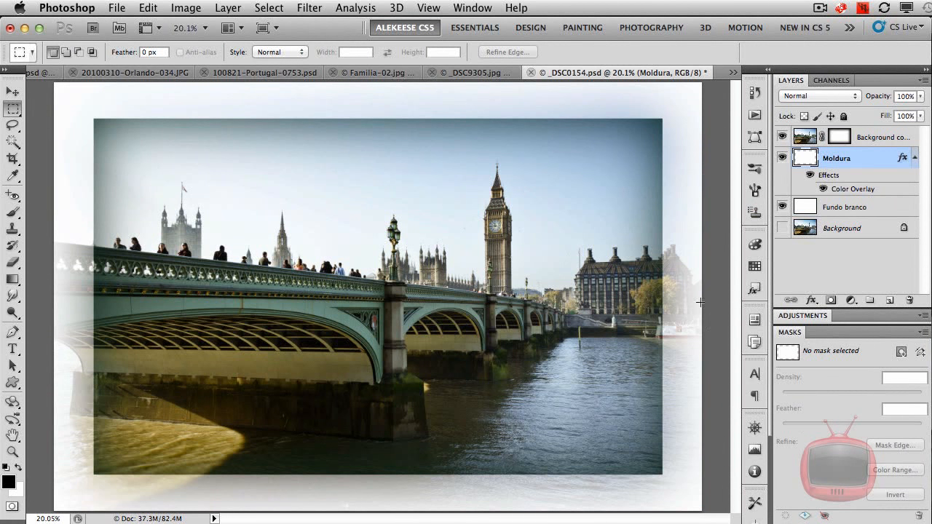
{"action": "left_click", "coordinate": [838, 140]}
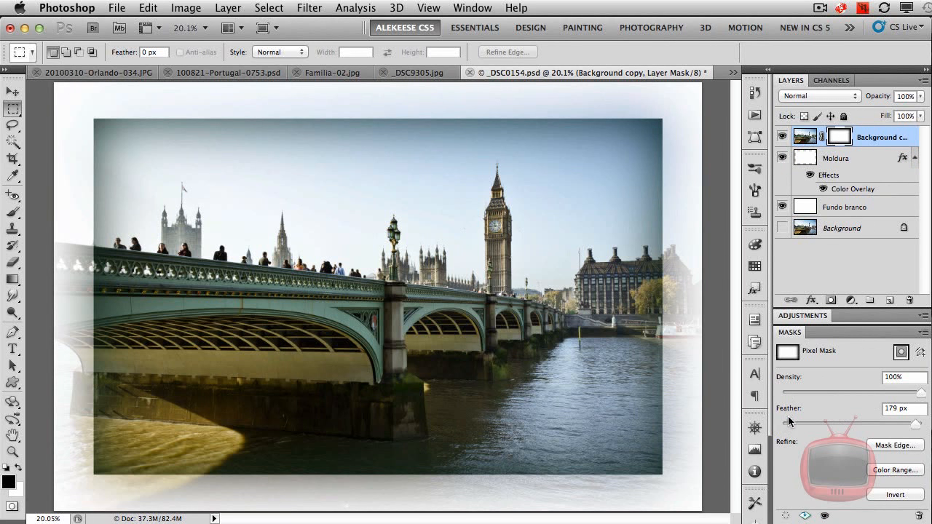
{"action": "left_click_drag", "start_coordinate": [785, 411], "coordinate": [814, 405]}
{"action": "left_click", "coordinate": [860, 158]}
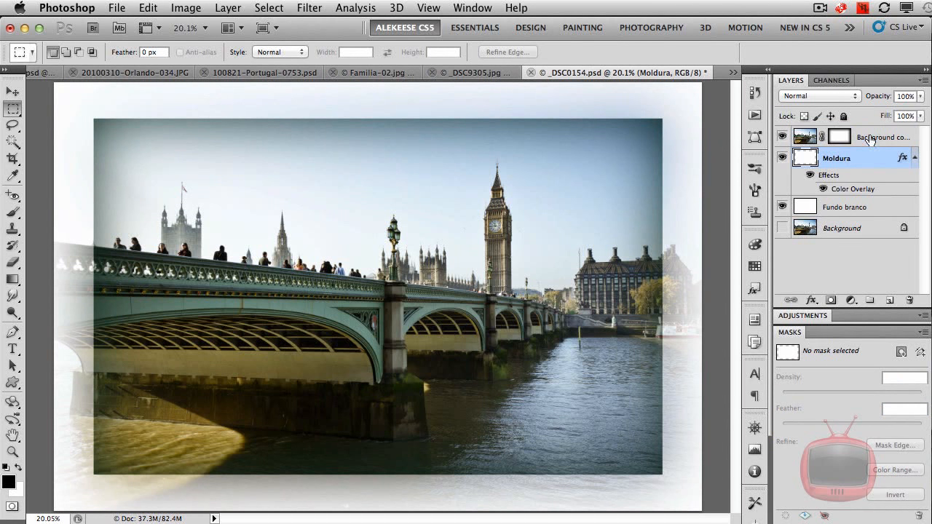
{"action": "left_click_drag", "start_coordinate": [861, 101], "coordinate": [922, 100]}
- Show the Background layer, isolate it to compare the original photo with the framed version, and restore the other layers
{"action": "left_click", "coordinate": [782, 229]}
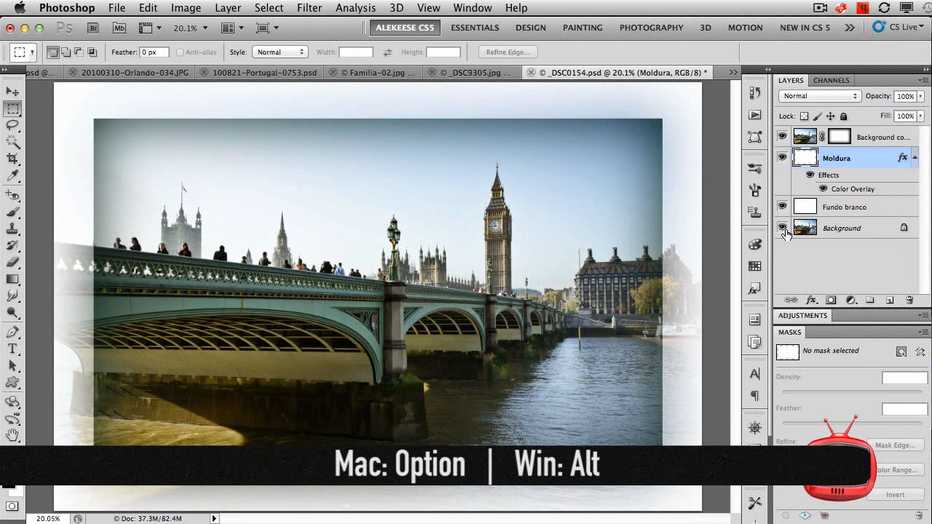
{"action": "left_click", "coordinate": [782, 228], "text": "alt"}
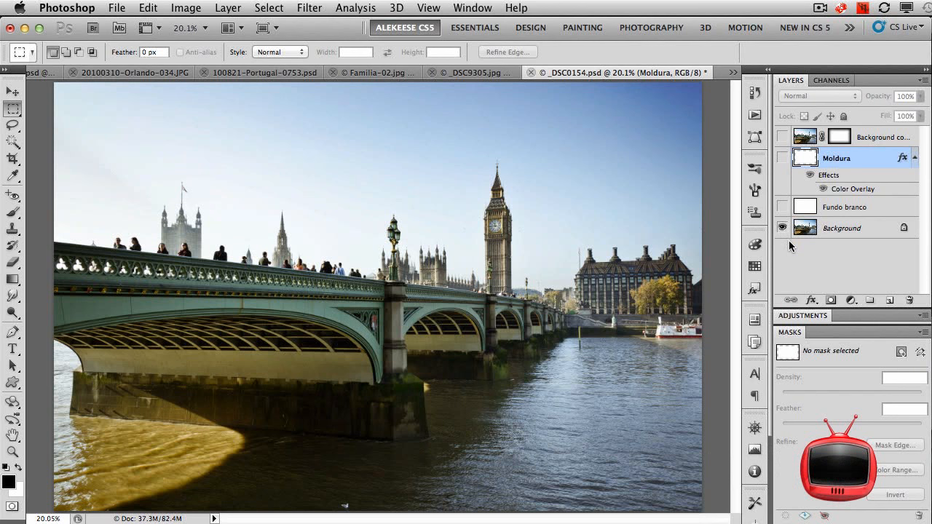
{"action": "left_click", "coordinate": [783, 230], "text": "alt"}
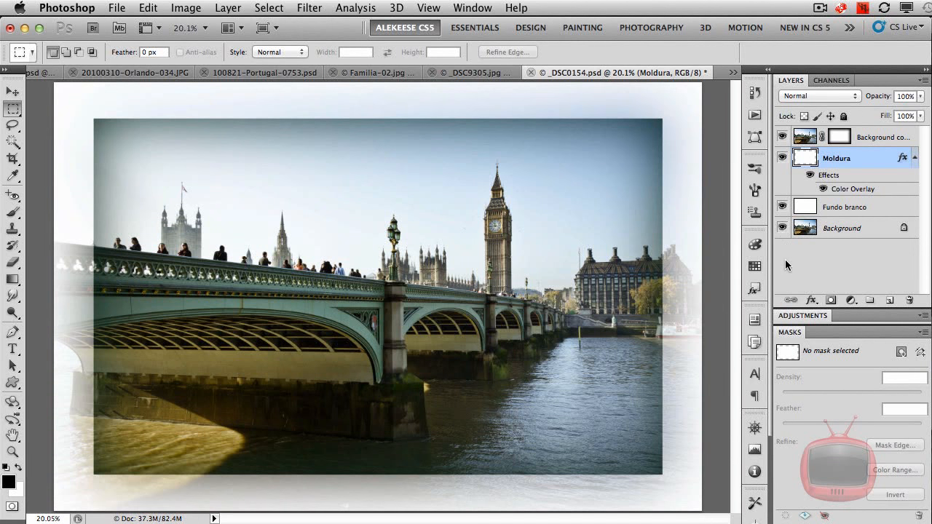